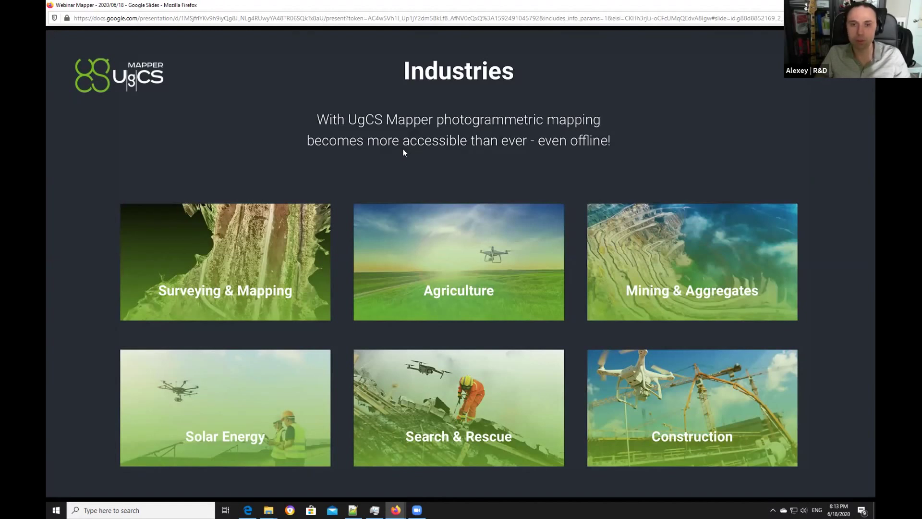
Advance the presentation to the DEMO slide and switch to the UgCS client with the Webinar mapper project.
key(Right)
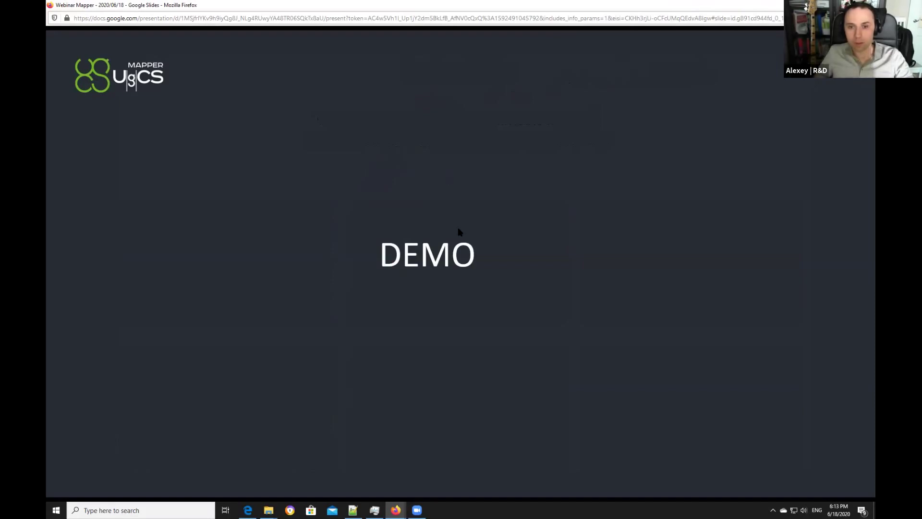
key(super+d)
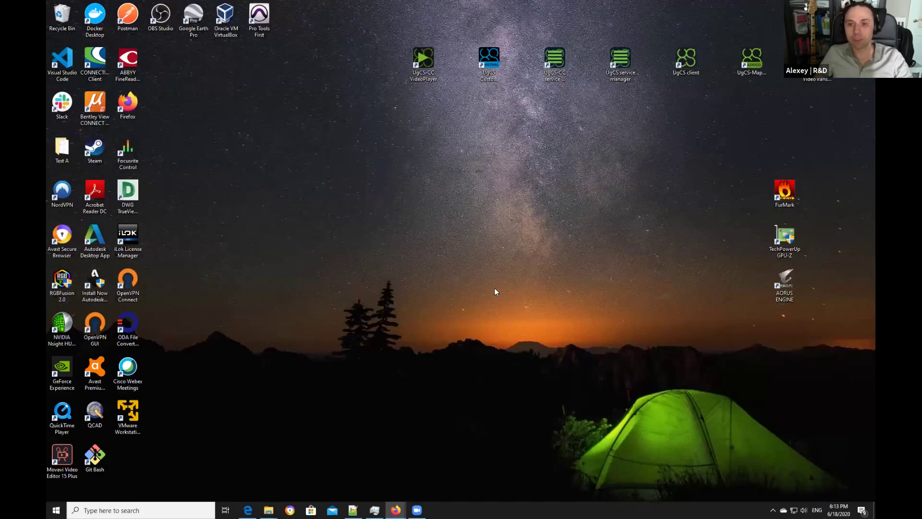
key(alt+Tab)
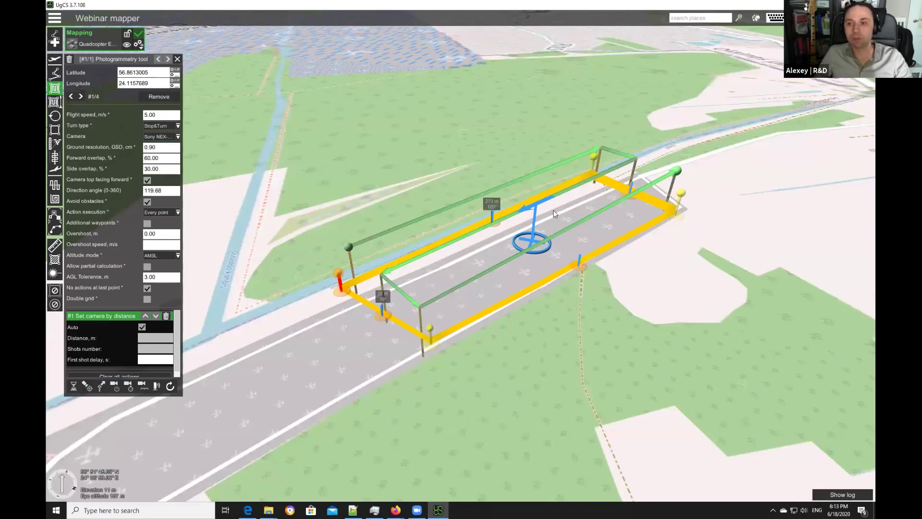
Examine the planned photogrammetry route over the runway strip from several angles and distances.
scroll(553, 209, down, 3)
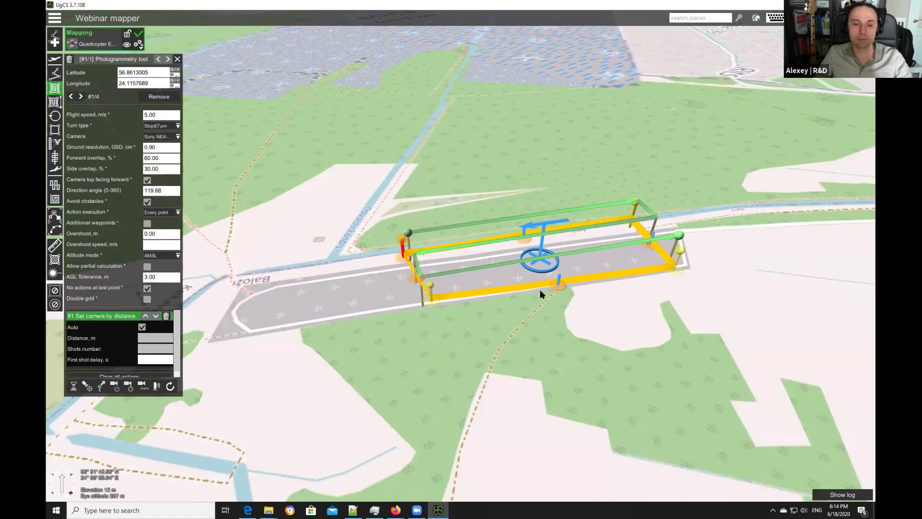
drag(572, 279, 536, 285)
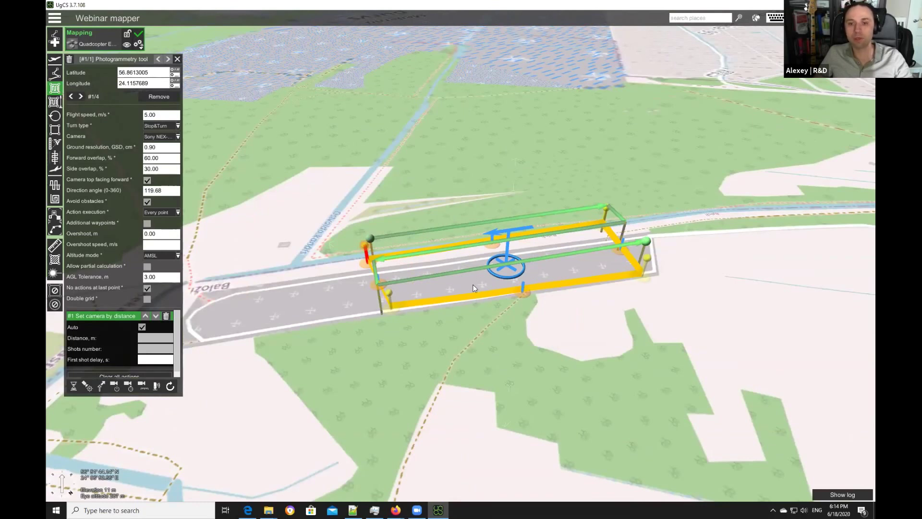
middle_drag(478, 317, 414, 351)
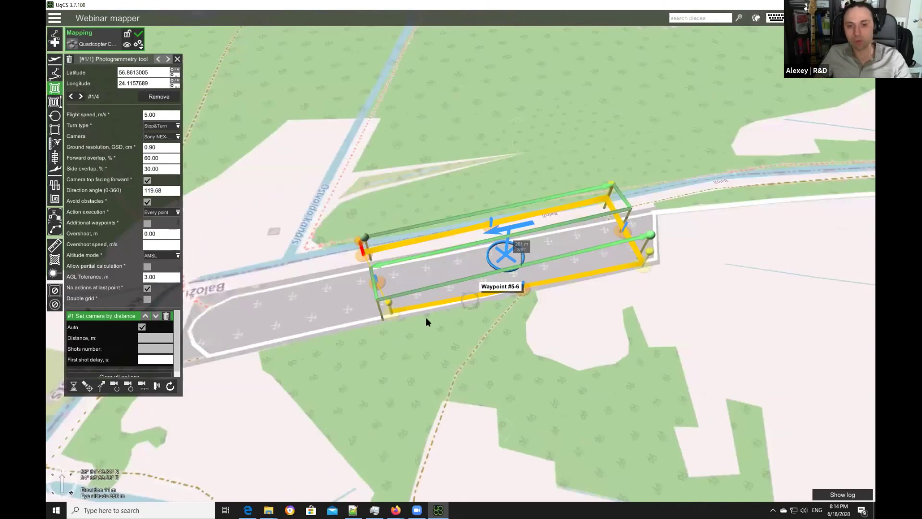
scroll(426, 319, up, 2)
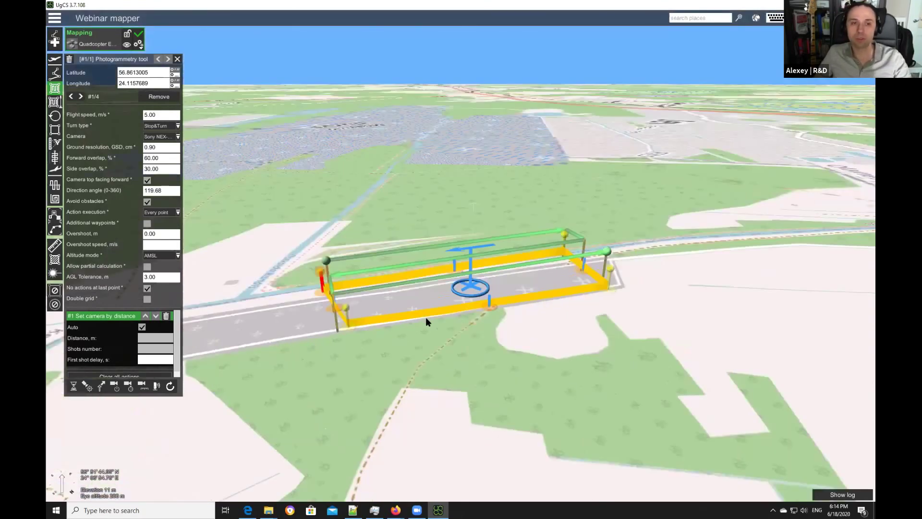
scroll(426, 319, up, 1)
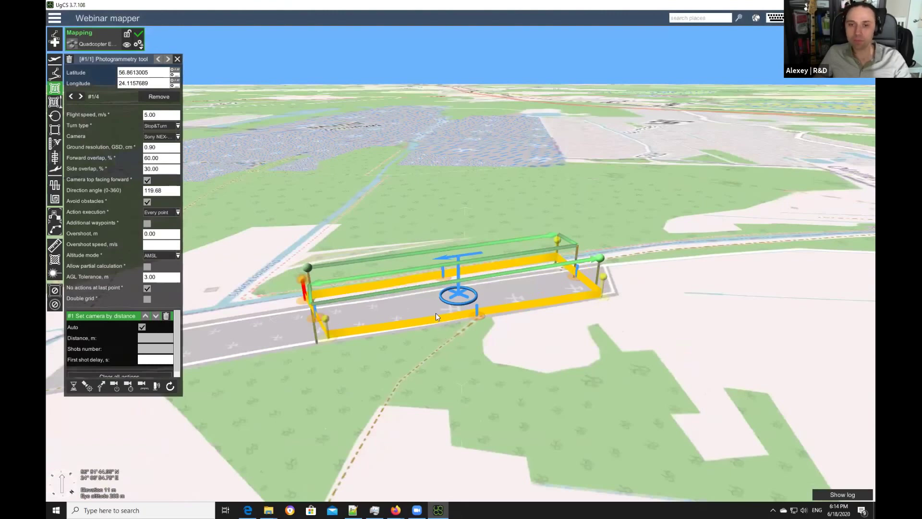
scroll(440, 299, down, 1)
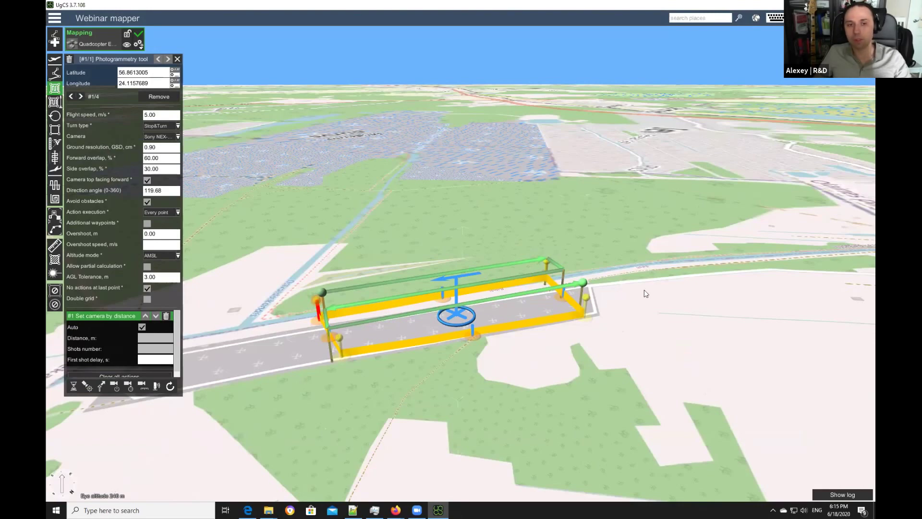
Quit the UgCS client and check the Video service status in the UgCS service manager.
key(alt+F4)
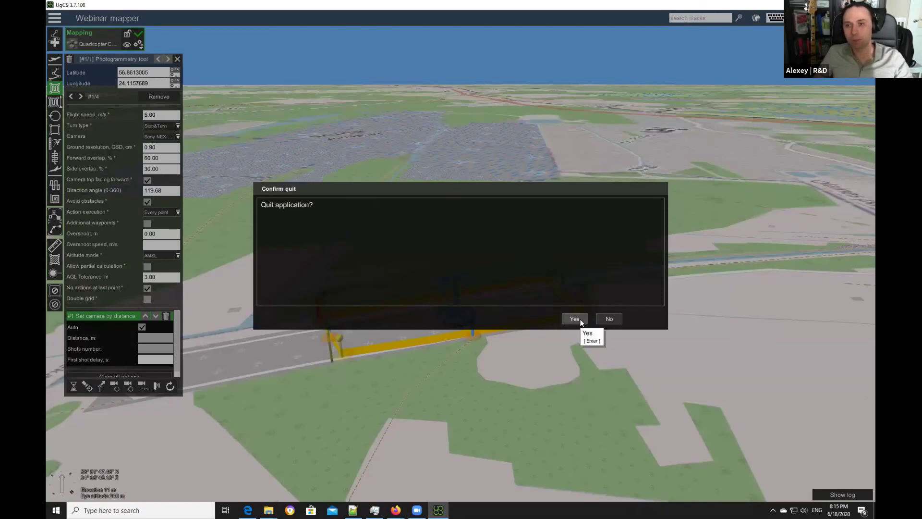
click(575, 320)
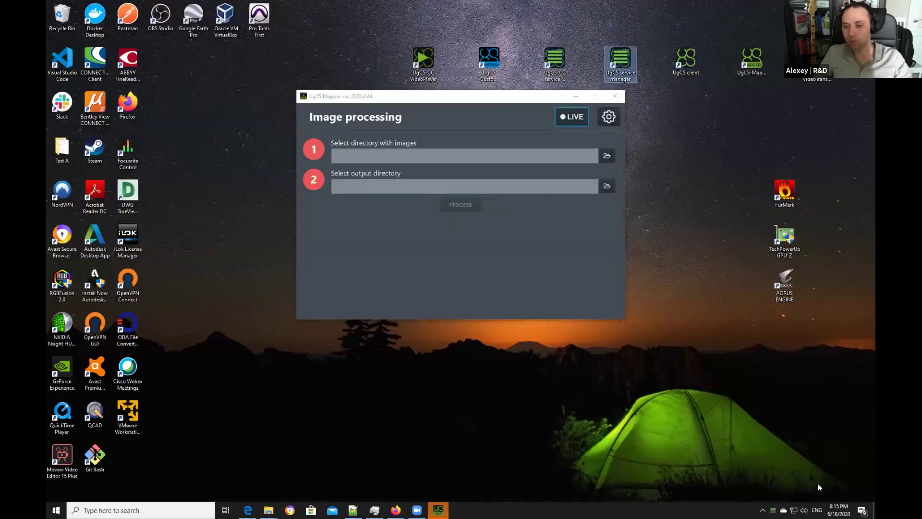
right_click(773, 510)
mouse_move(819, 486)
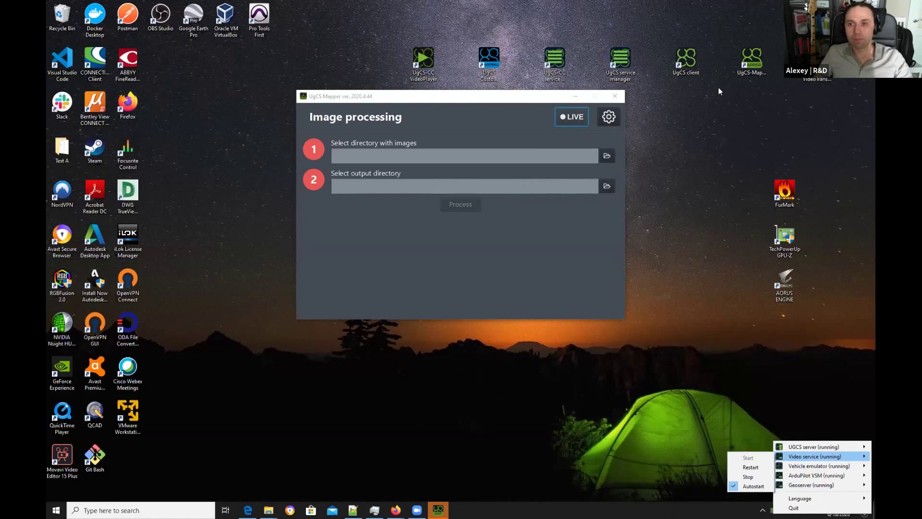
Switch UgCS Mapper to live mode and start mapping from the automatically discovered drone video stream.
click(500, 154)
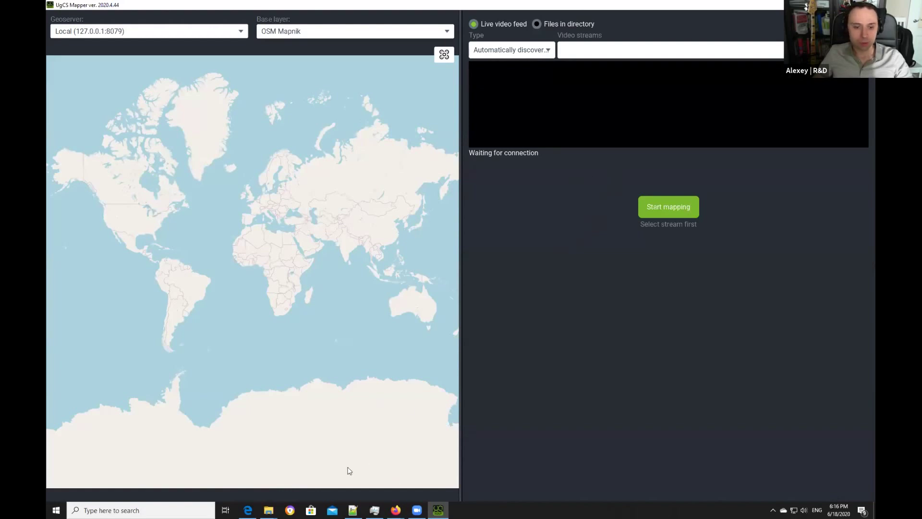
click(268, 510)
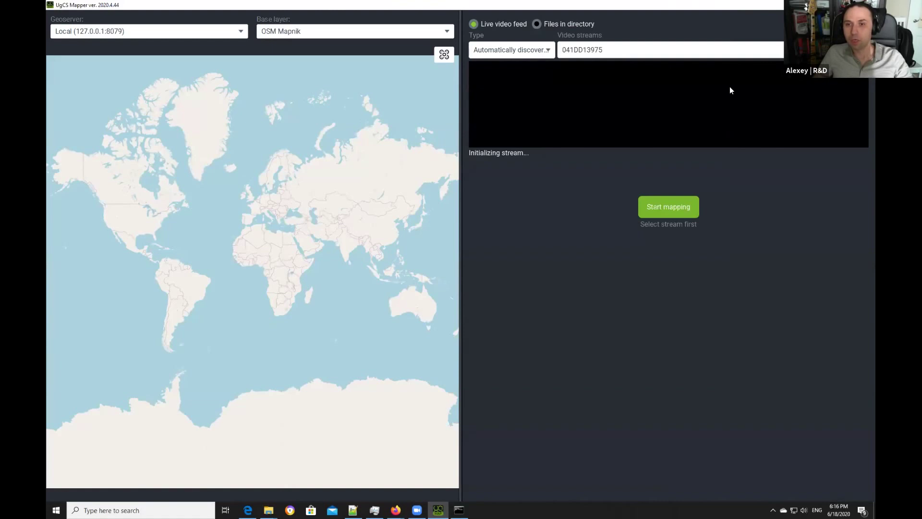
click(531, 198)
click(669, 208)
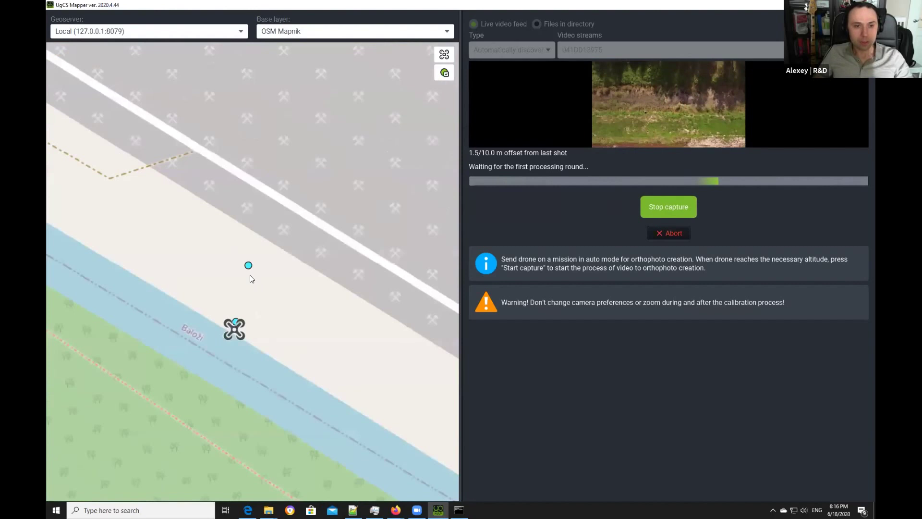
Stop the live capture after the drone has covered the runway strip.
scroll(322, 230, down, 3)
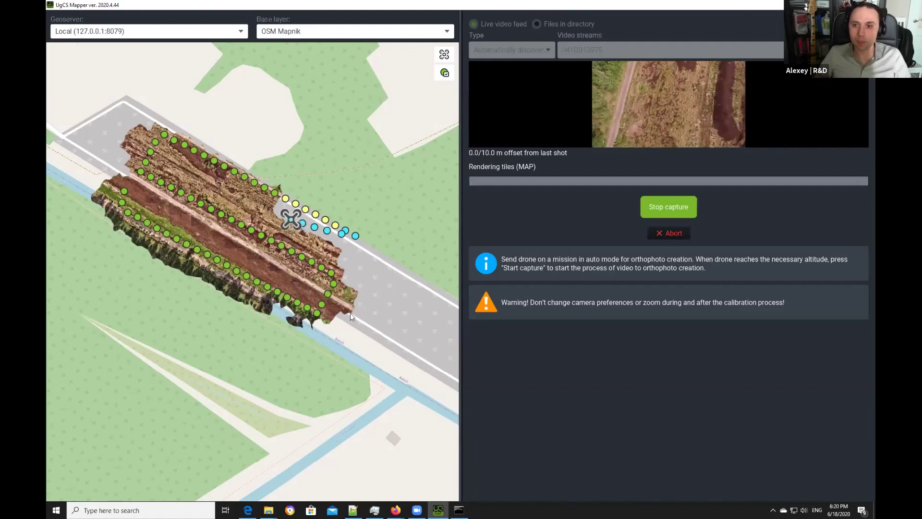
click(658, 206)
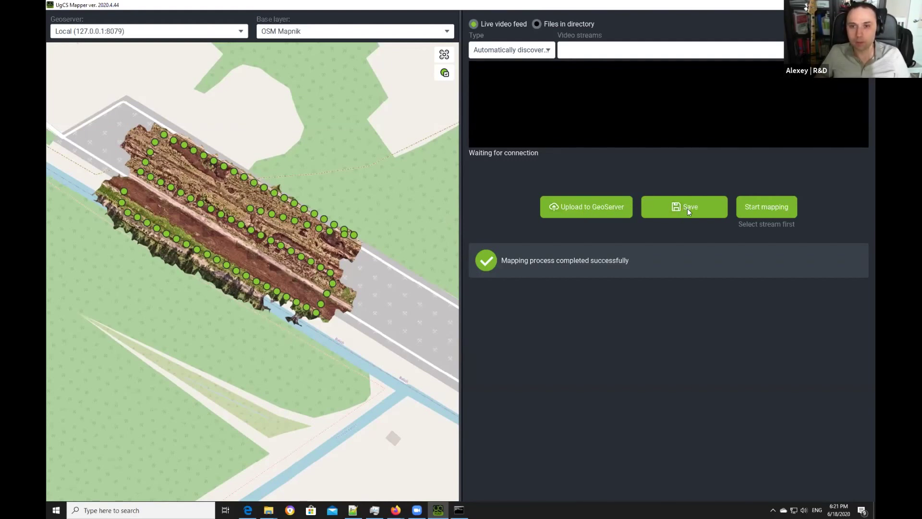
Prepare the mapping result for upload to the local GeoServer with the map layer named test-map2.
click(704, 111)
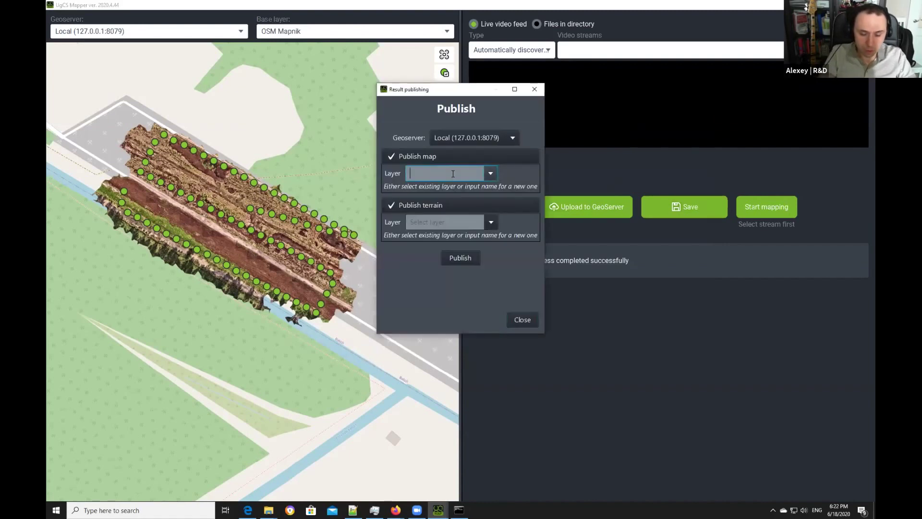
text(test-map)
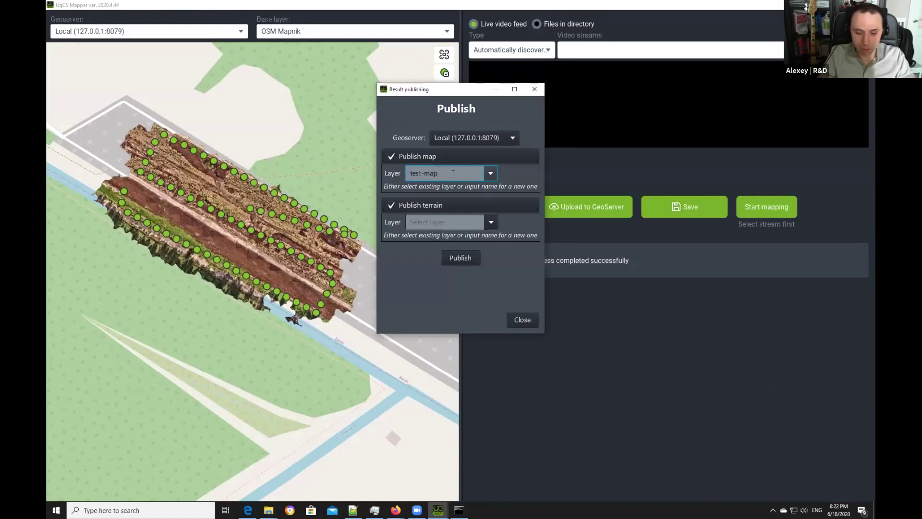
text(2)
Name the terrain layer for publishing test-elevation2.
click(425, 223)
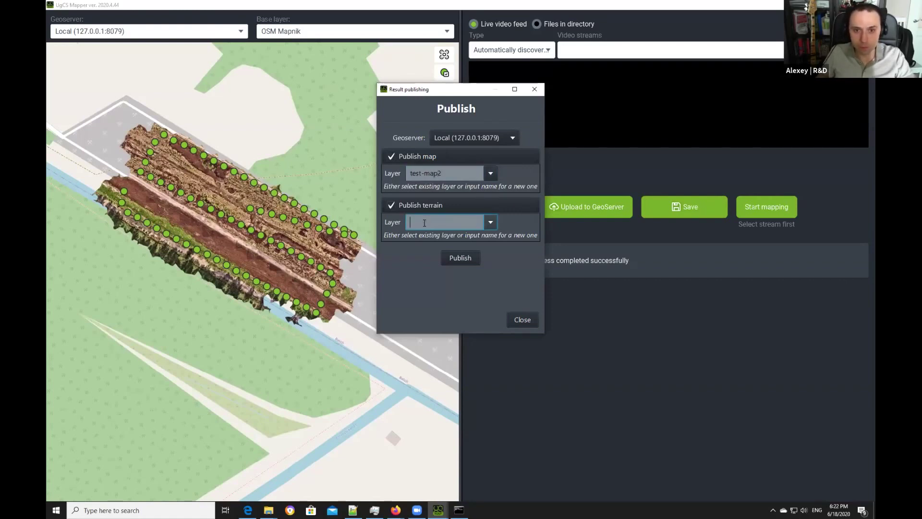
text(test)
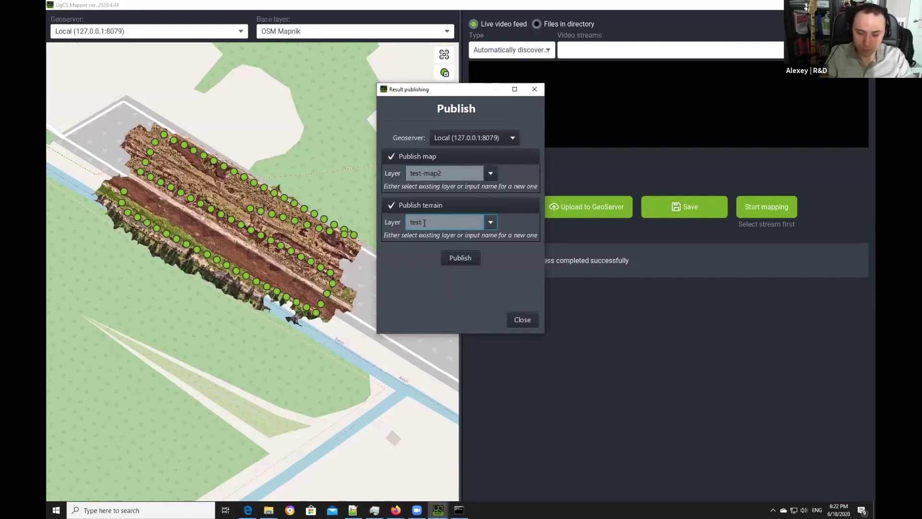
text(-map)
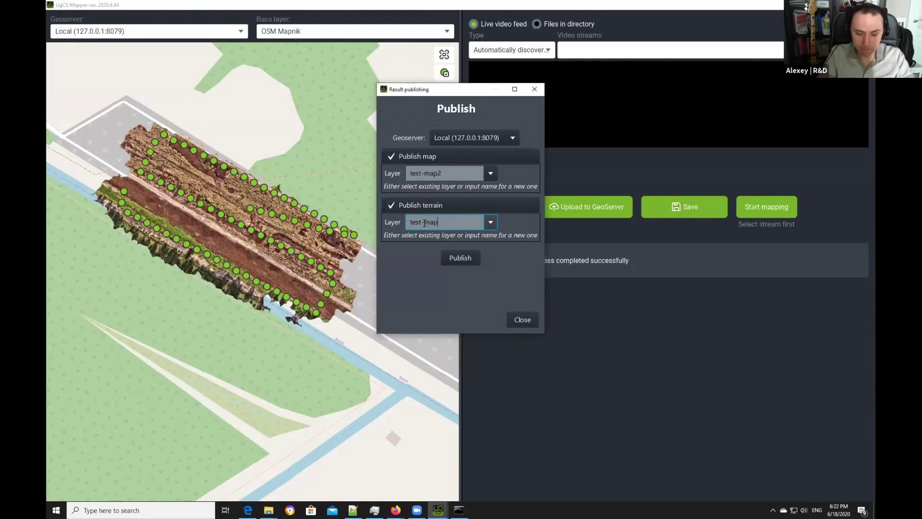
key(BackSpace)
key(BackSpace)
key(BackSpace)
text(elevation2)
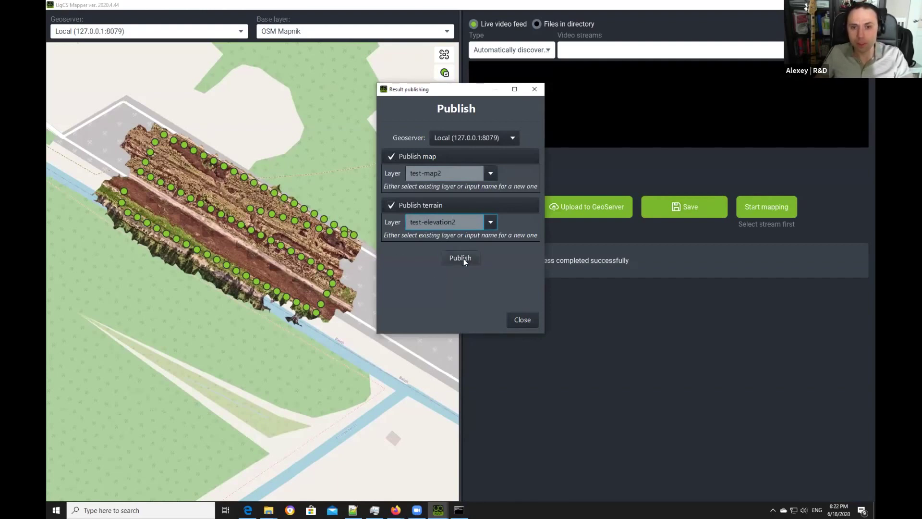
Publish the map and terrain layers to the local GeoServer and close the publishing dialog.
click(463, 259)
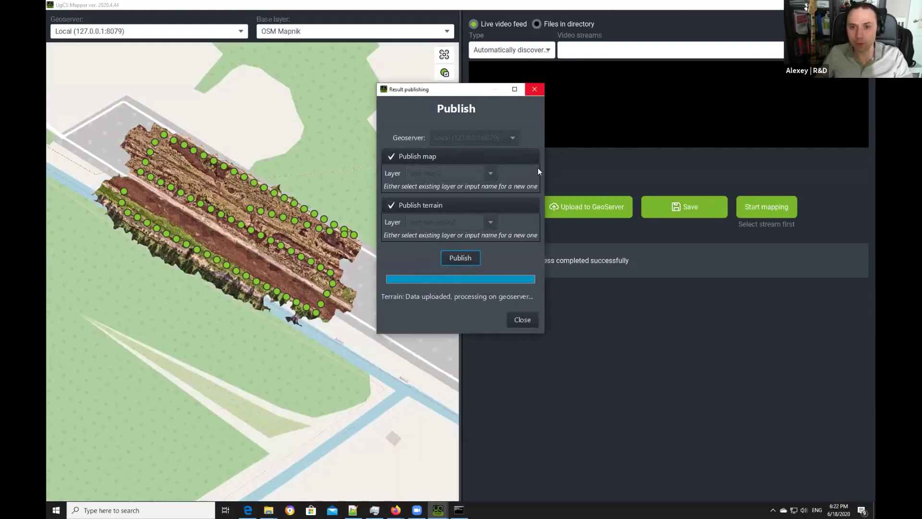
click(523, 206)
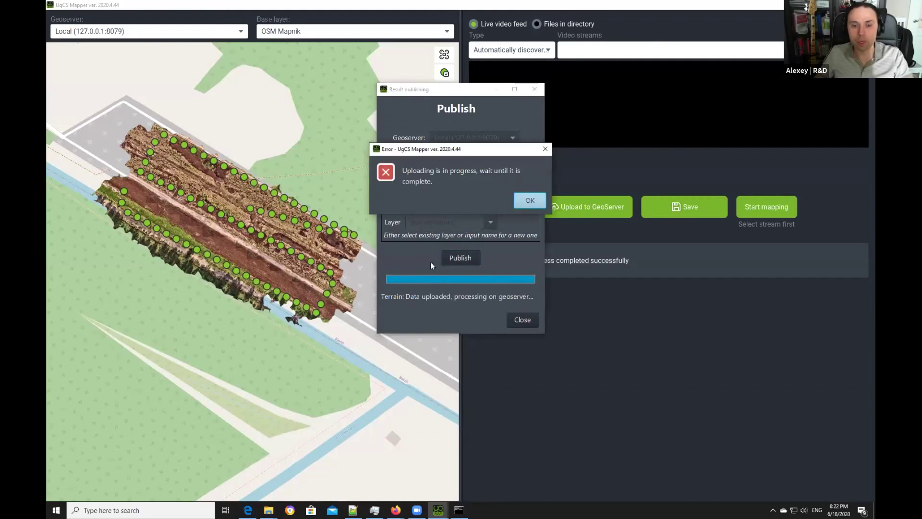
click(523, 320)
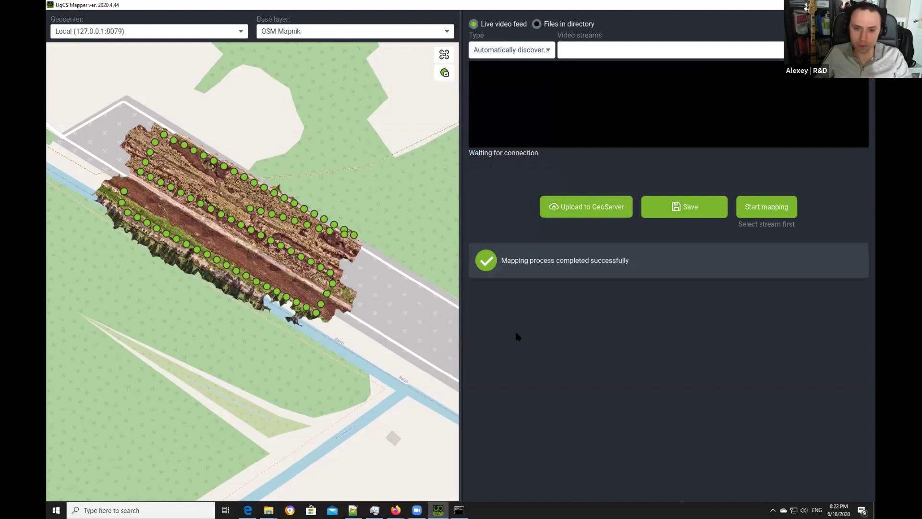
Switch to the UgCS client and enable test-map2 as a map overlay and test-elevation2 as an elevation source.
key(super+d)
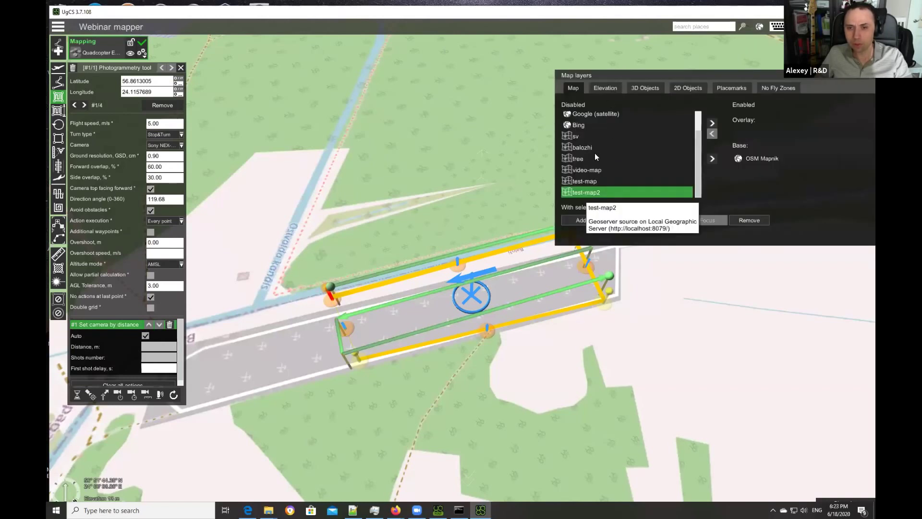
click(712, 123)
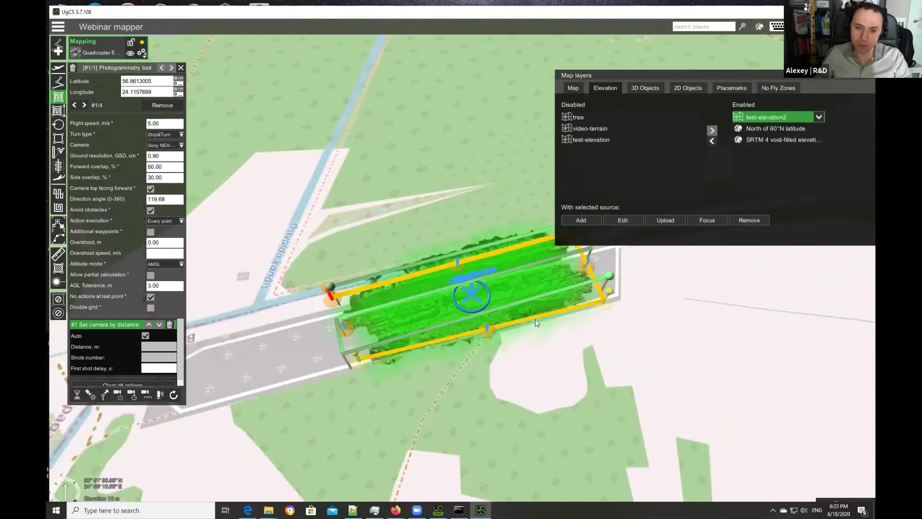
click(523, 298)
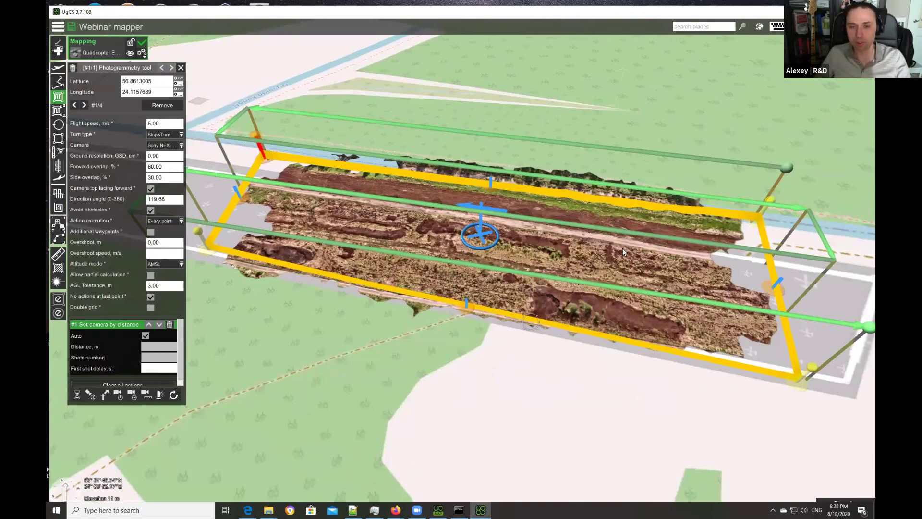
Examine the published orthophoto and 3D terrain relief around the mounds, dirt road and canal edge of the surveyed strip.
scroll(623, 250, up, 5)
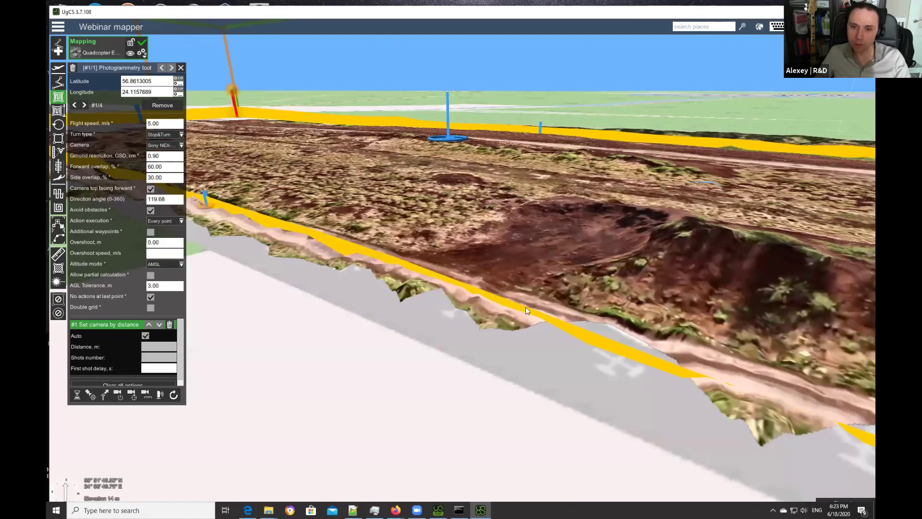
drag(501, 287, 403, 304)
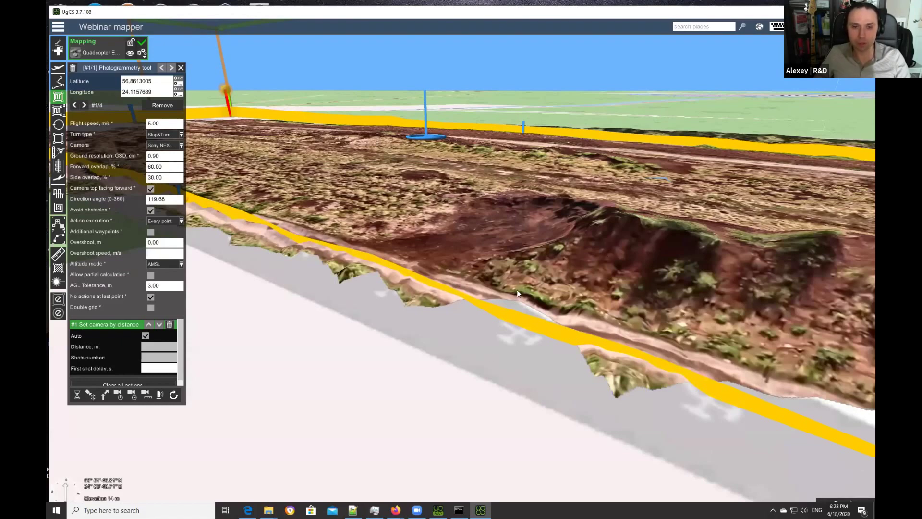
scroll(496, 294, up, 3)
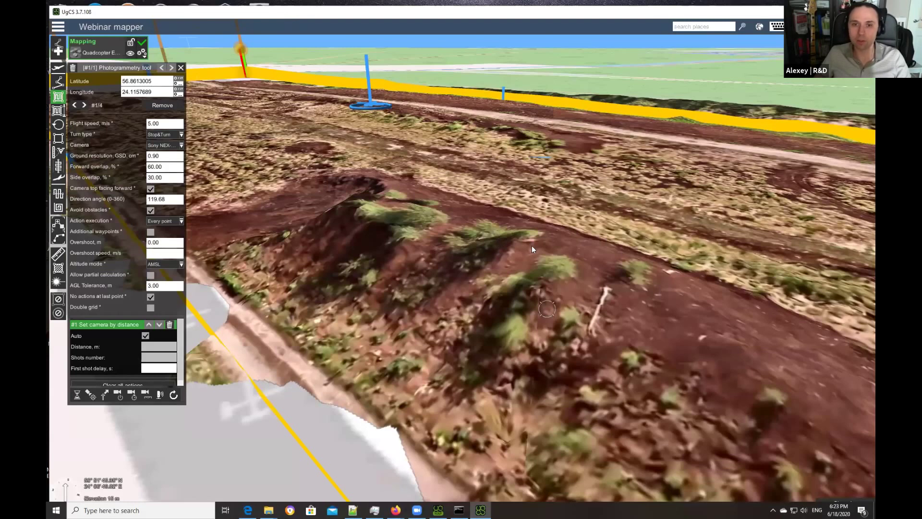
scroll(531, 244, down, 2)
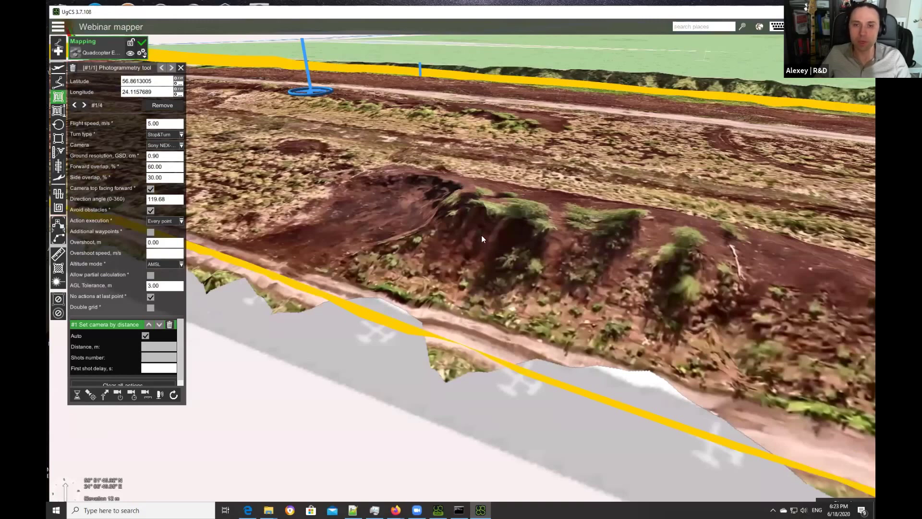
scroll(472, 252, down, 2)
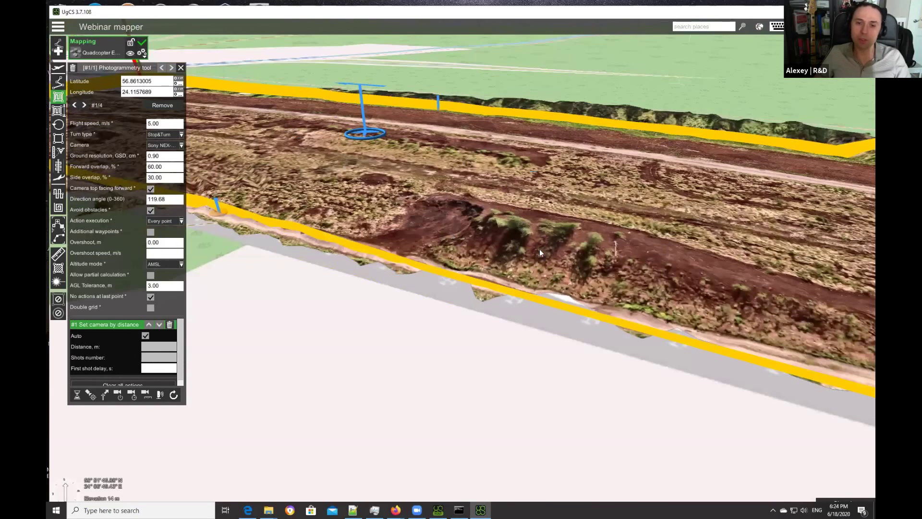
right_drag(540, 249, 464, 219)
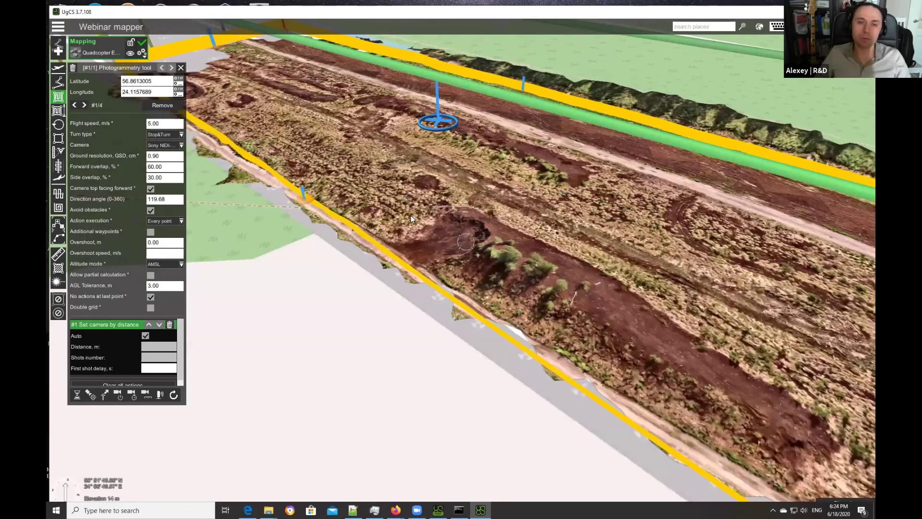
right_drag(433, 331, 467, 342)
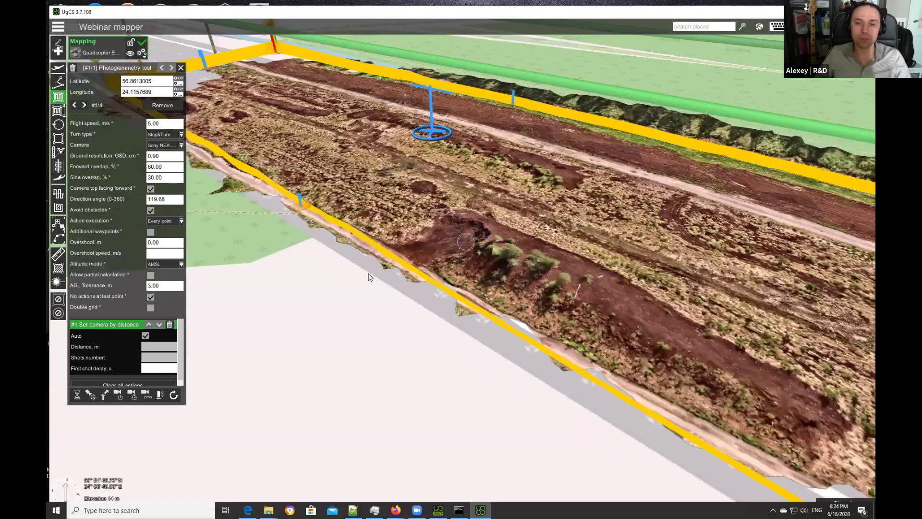
scroll(369, 278, up, 3)
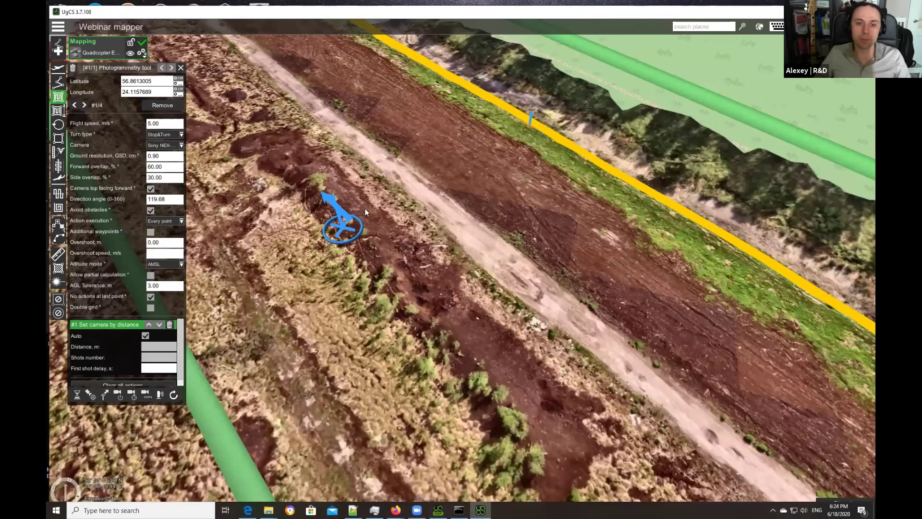
scroll(462, 191, down, 3)
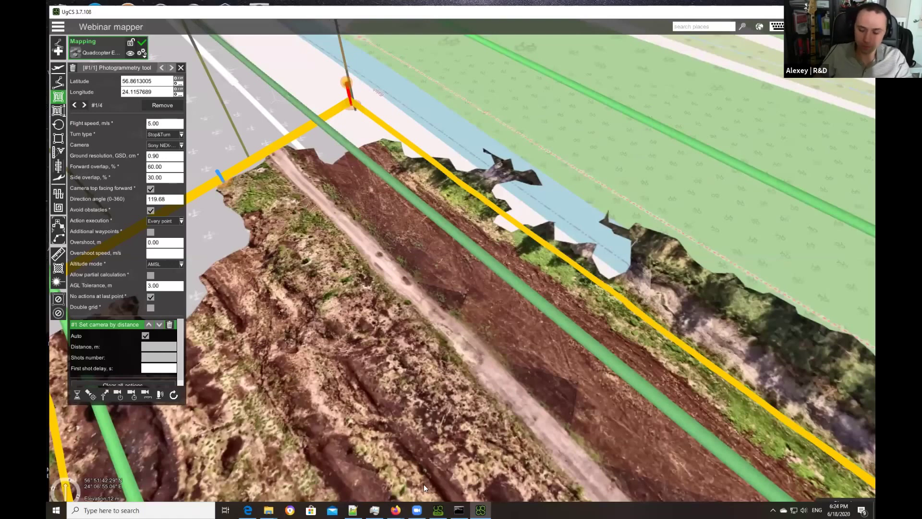
Switch back to the Google Slides presentation and advance to the Q&A slide.
key(alt+Tab)
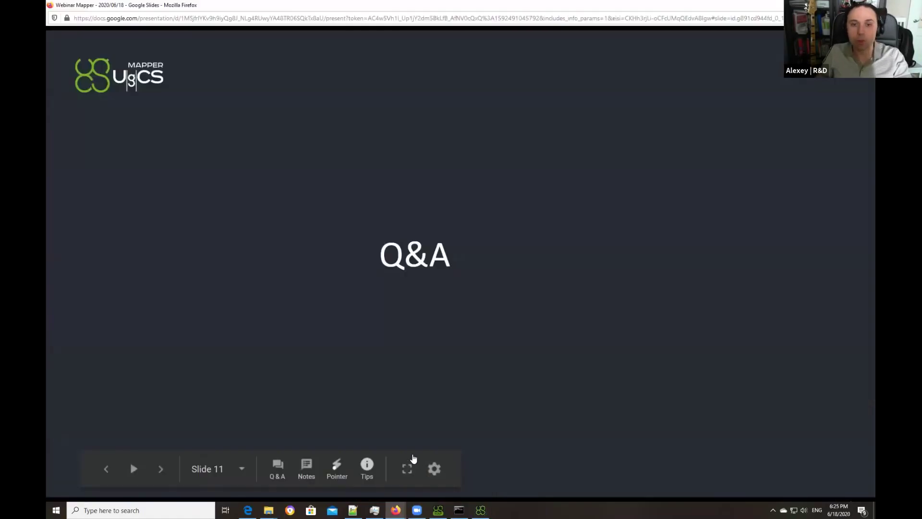